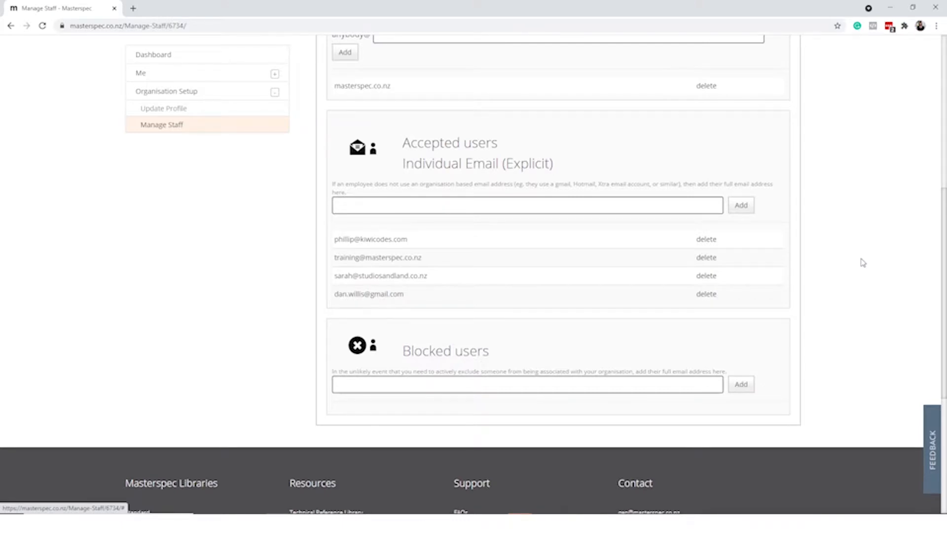
Scroll the Configure Access page back up to the accepted masterspec.co.nz domain
scroll(863, 263, "up", 7)
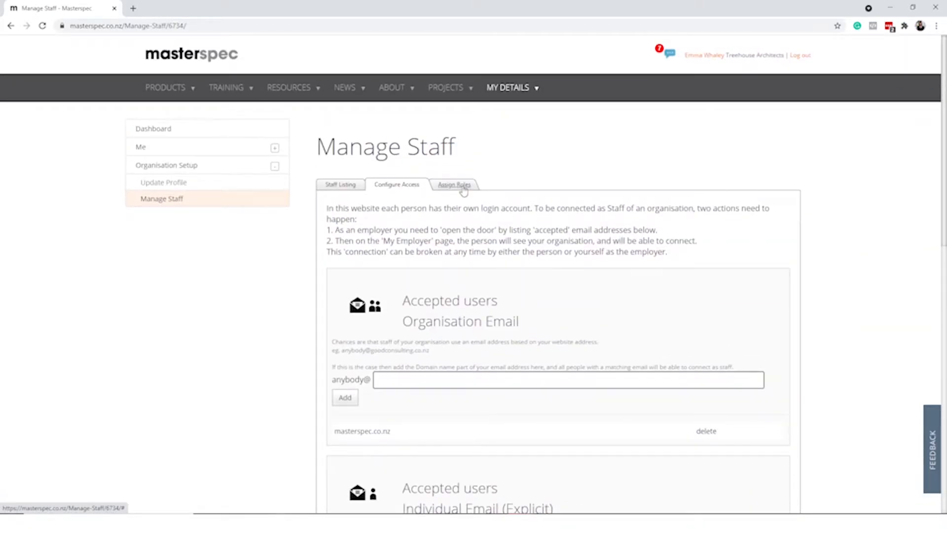
Under Assign Roles, pick a staff member's email in the Administrator dropdown, then return to the dashboard
left_click(463, 185)
scroll(841, 259, "down", 2)
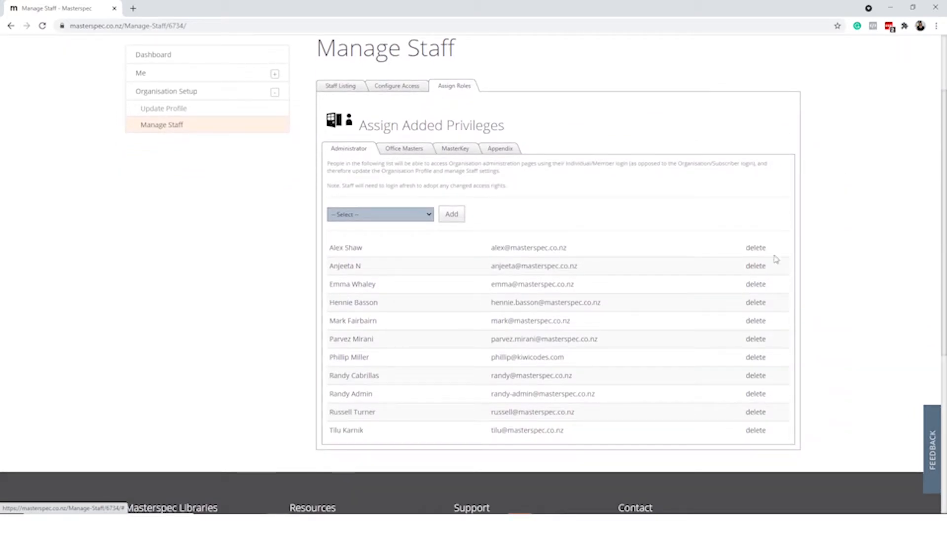
left_click(433, 216)
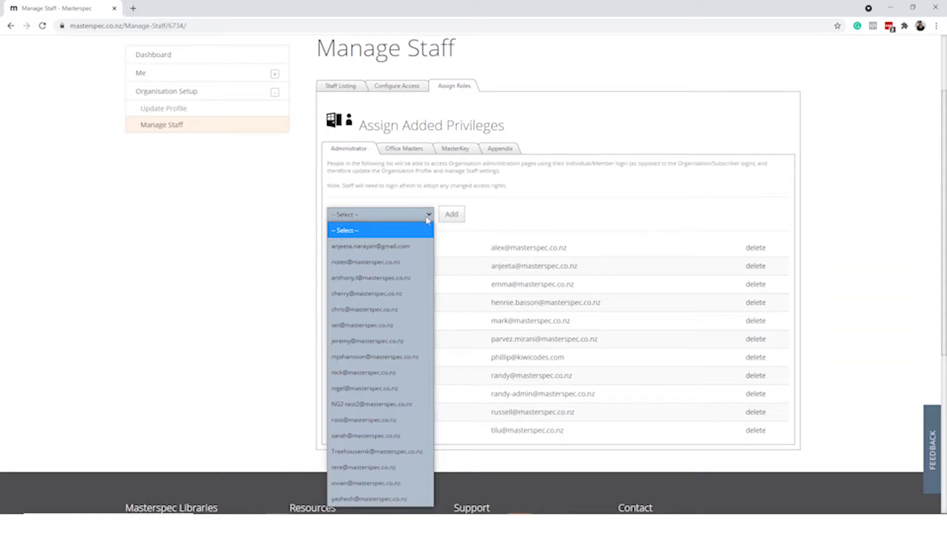
left_click(417, 245)
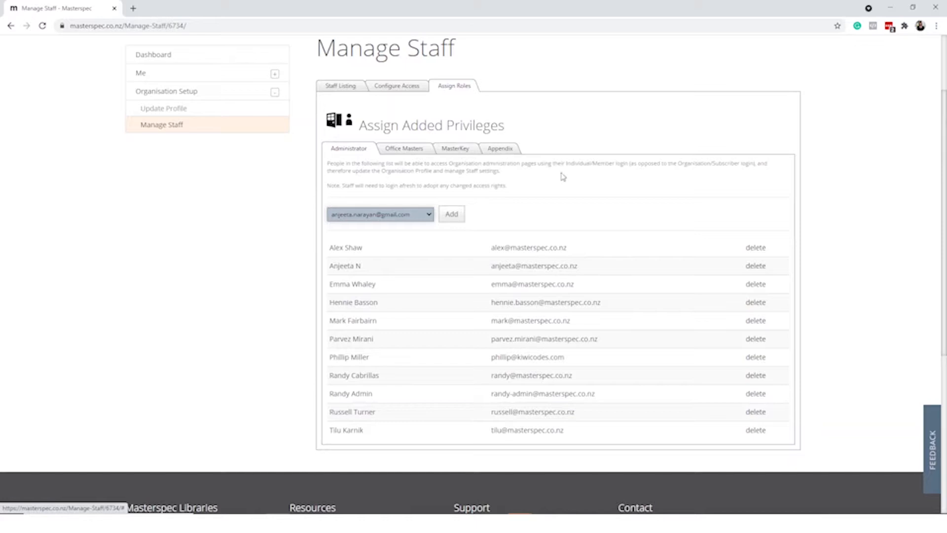
scroll(590, 184, "up", 2)
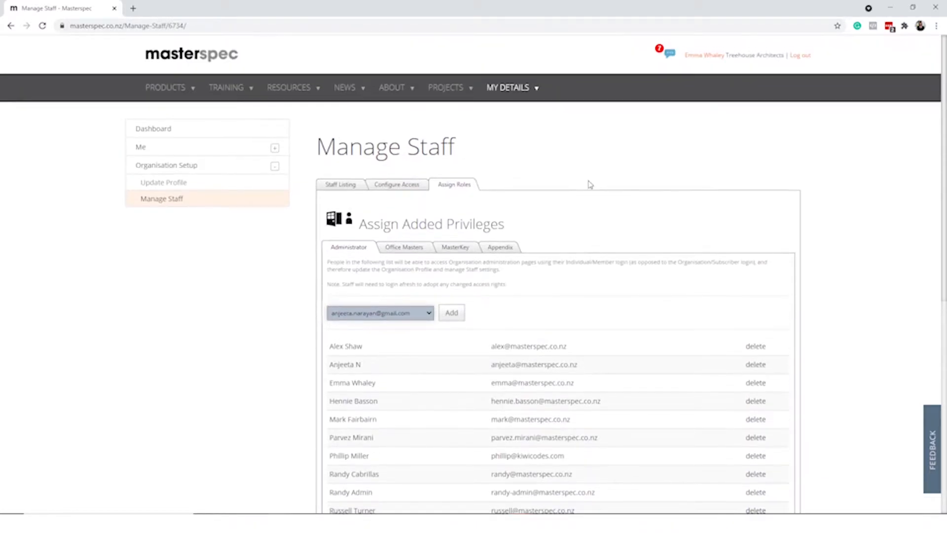
left_click(703, 57)
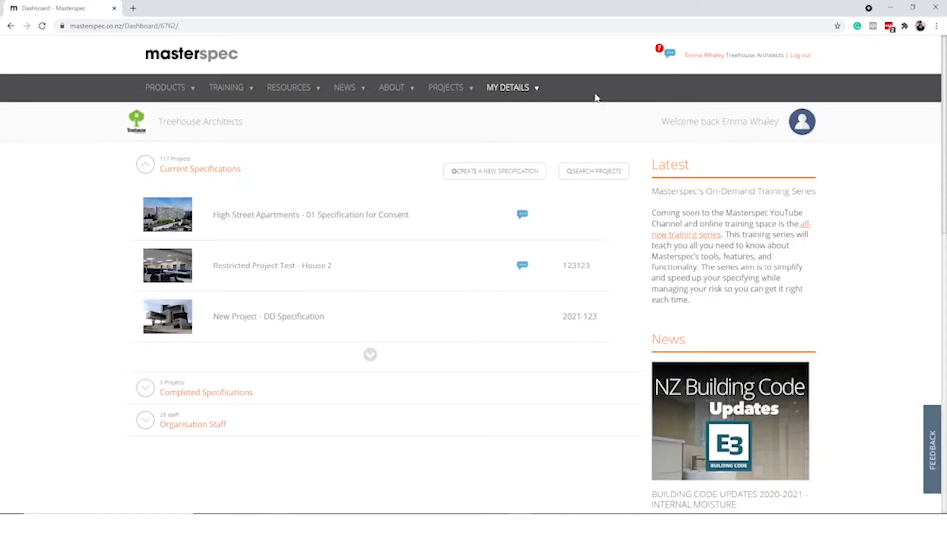
Open the High Street Apartments – 01 Specification for Consent project and list its office masters
mouse_move(448, 89)
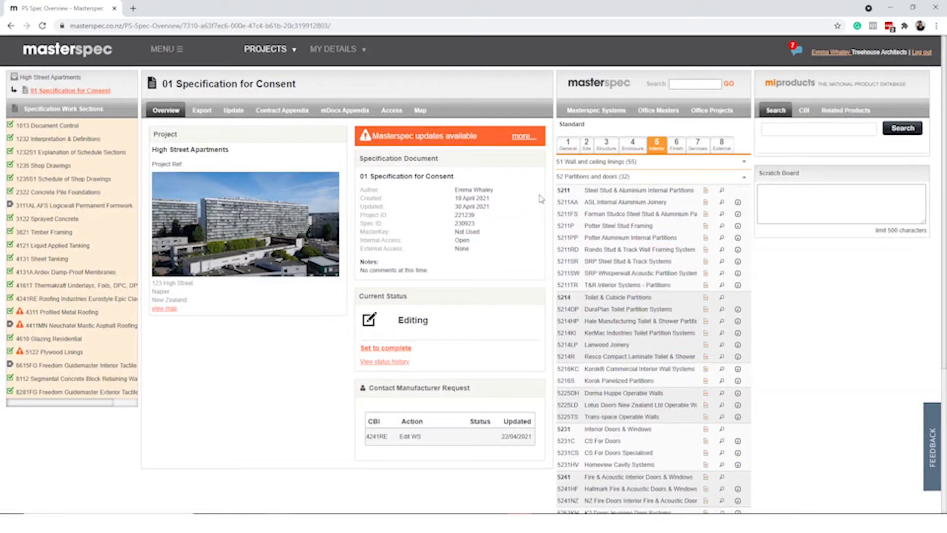
left_click(661, 113)
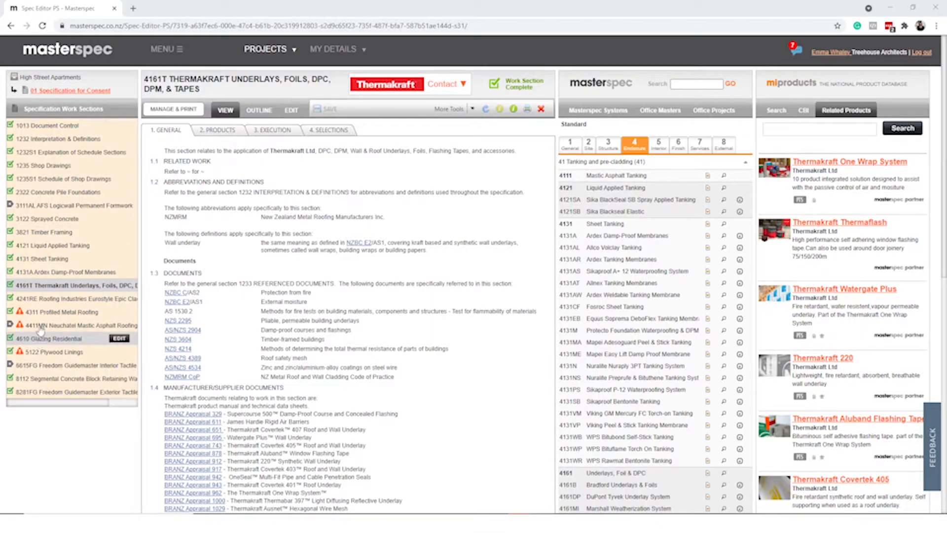
Open 4411MN Neuchatel Mastic Asphalt Roofing and launch its Update Manager comparison
left_click(42, 327)
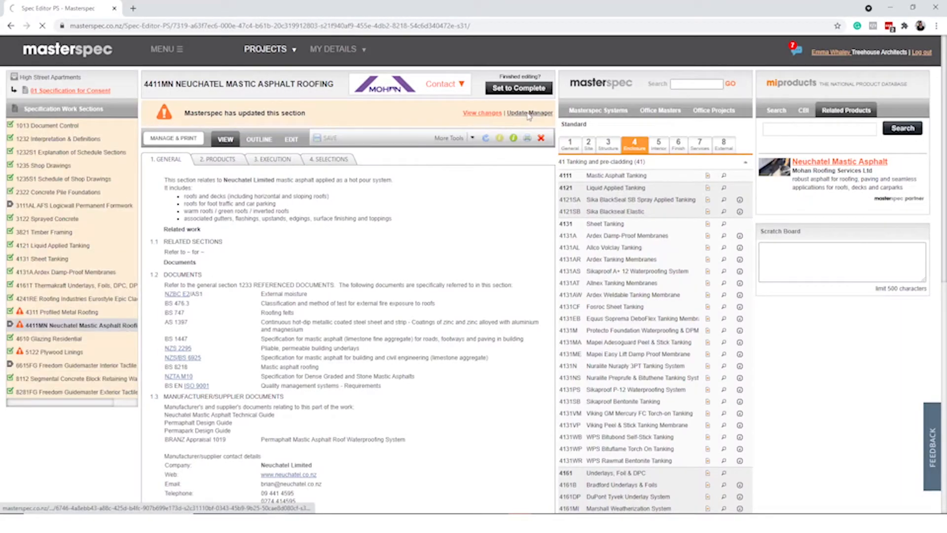
left_click(529, 113)
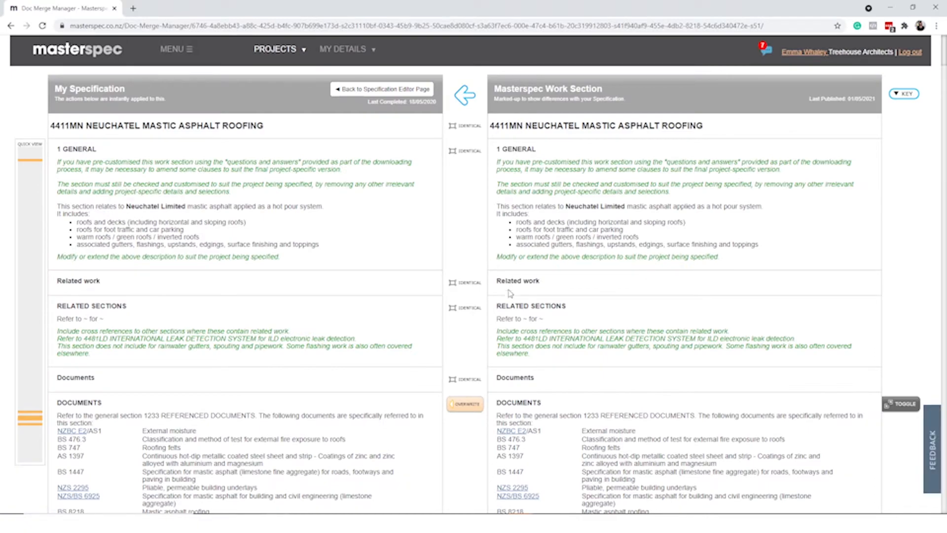
Jump to a marked difference further down, then back up to the changed Documents clause
left_click(30, 419)
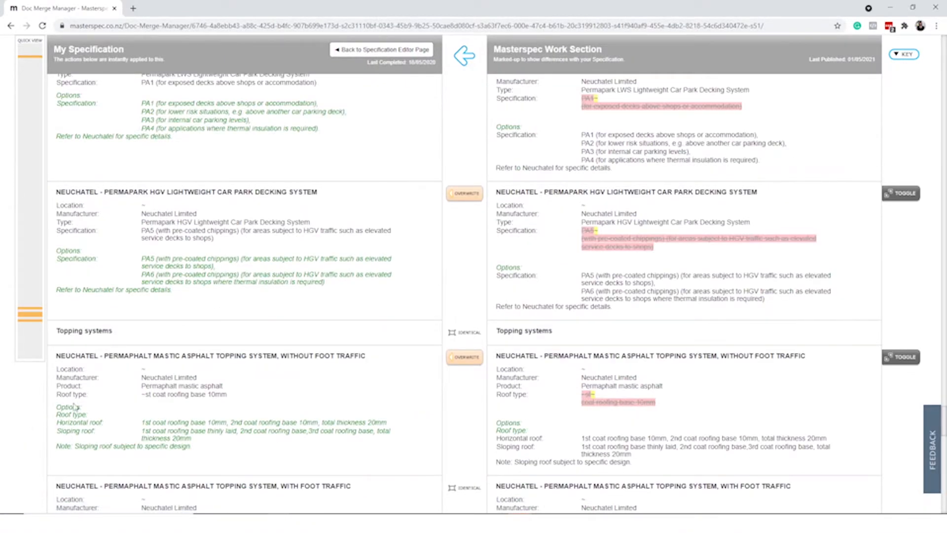
left_click(26, 60)
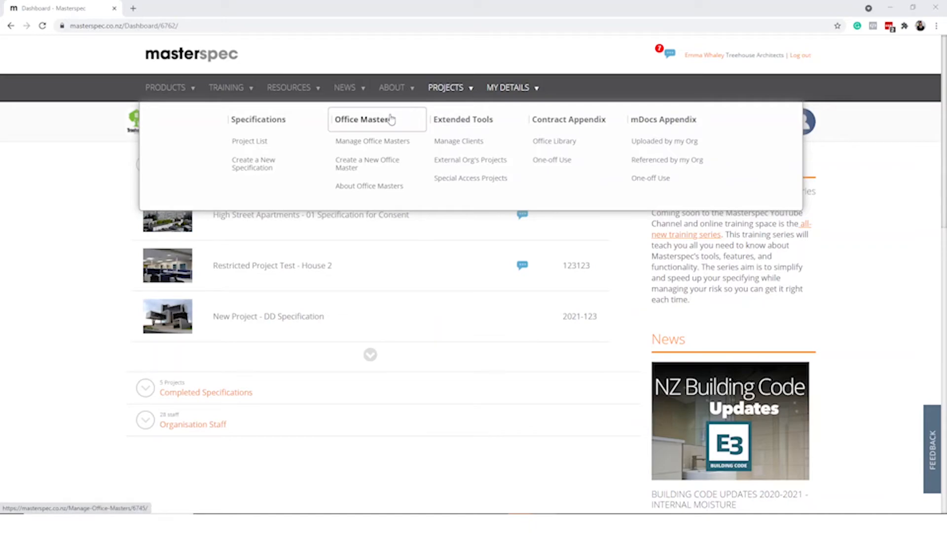
Create a new office master titled 'Residential House'
left_click(384, 166)
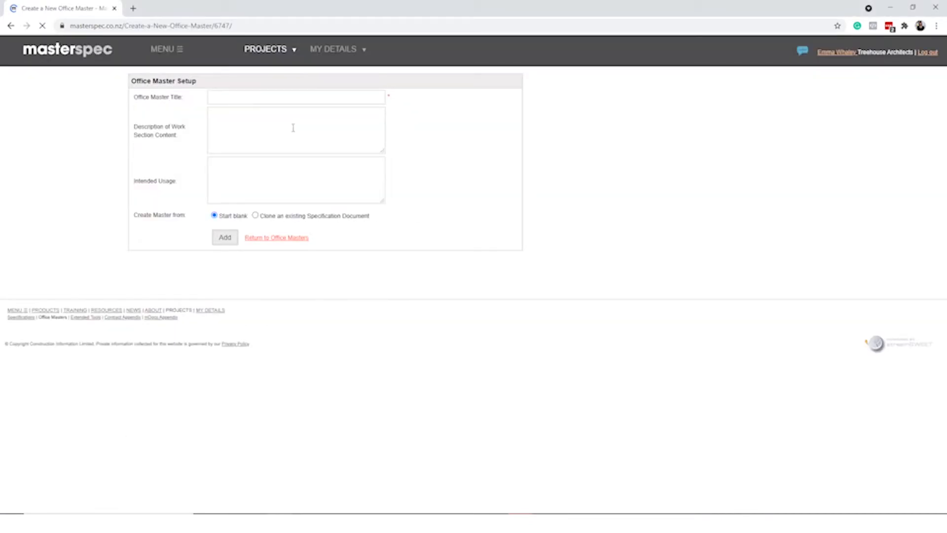
left_click(285, 99)
type("Residential House")
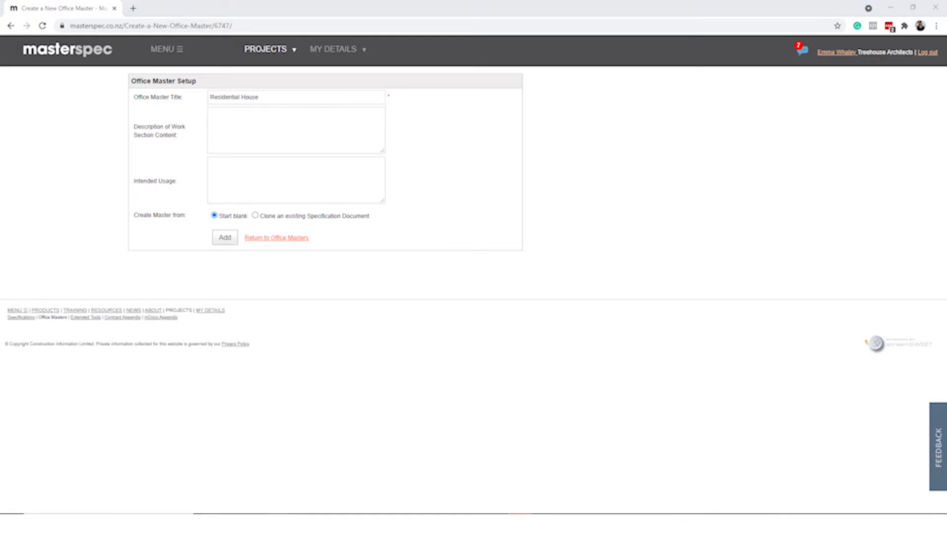
left_click(225, 237)
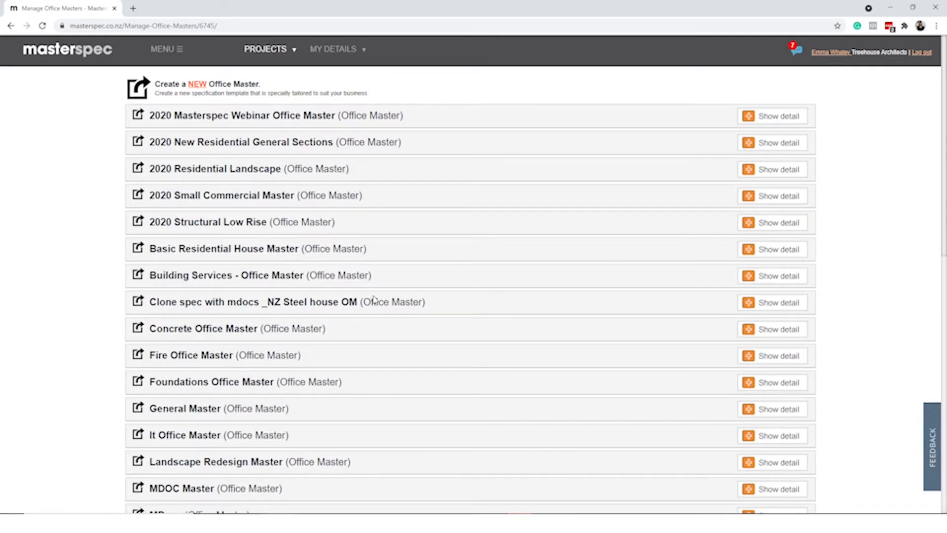
Expand Residential House's details and open its content for editing
scroll(377, 305, "down", 5)
left_click(775, 456)
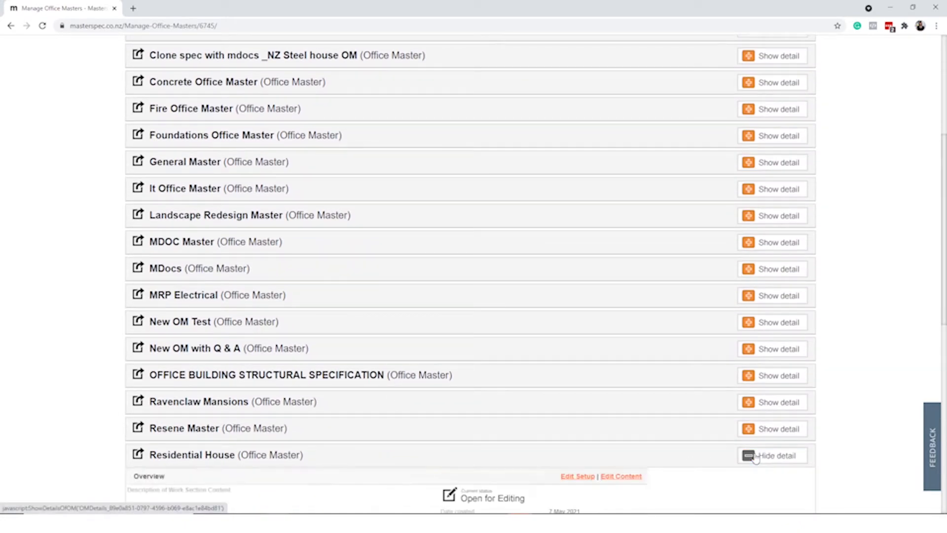
scroll(755, 457, "down", 3)
left_click(784, 329)
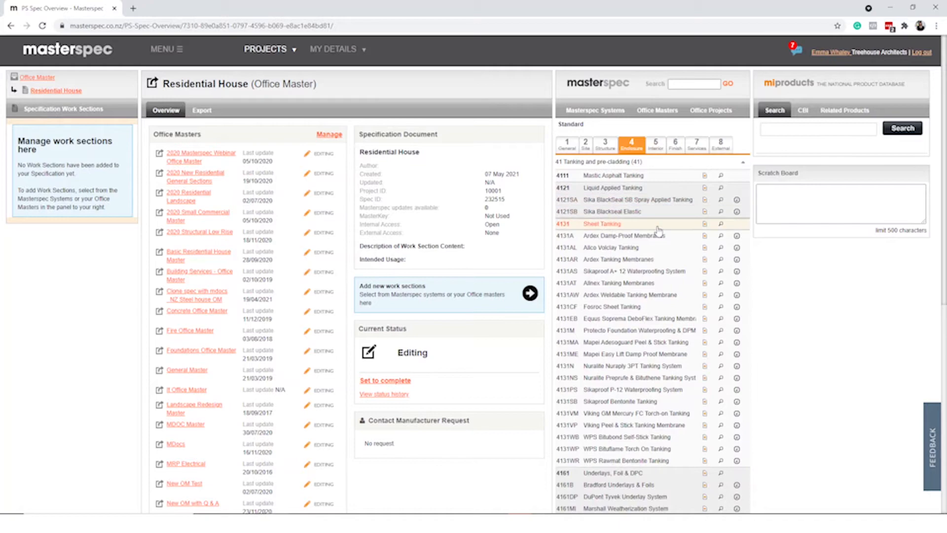
Add 4131 Sheet Tanking as single-layer tanking on a fibre cement sheet substrate
left_click(705, 224)
left_click(585, 254)
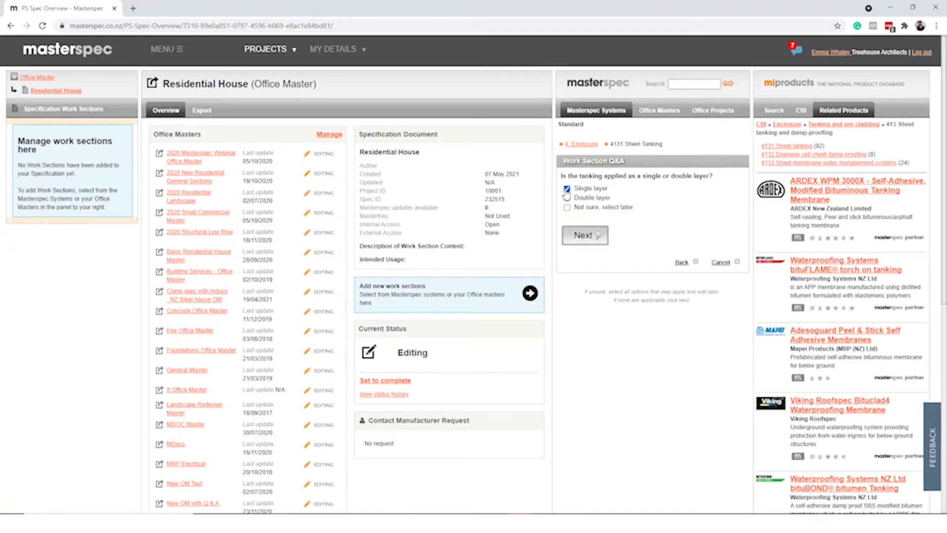
left_click(567, 188)
left_click(584, 235)
left_click(567, 188)
left_click(584, 244)
left_click(610, 318)
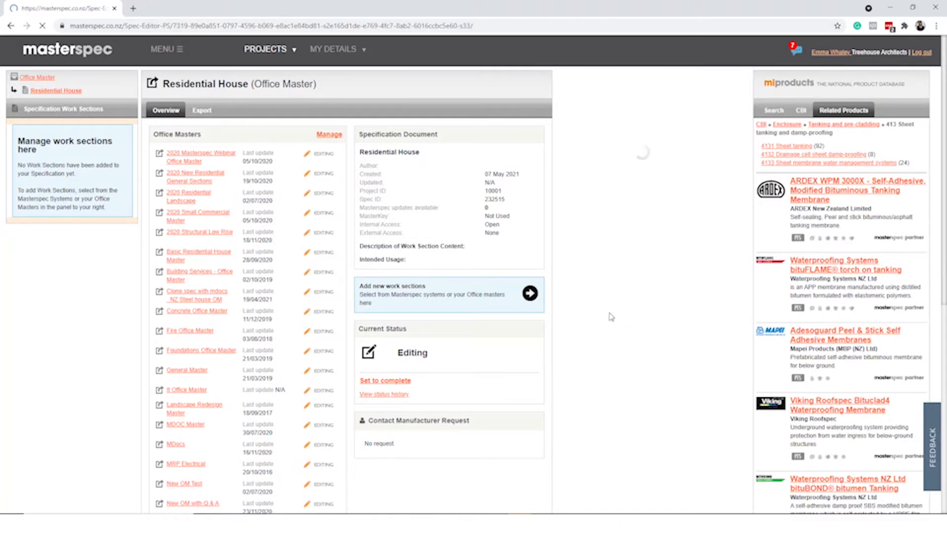
left_click(324, 135)
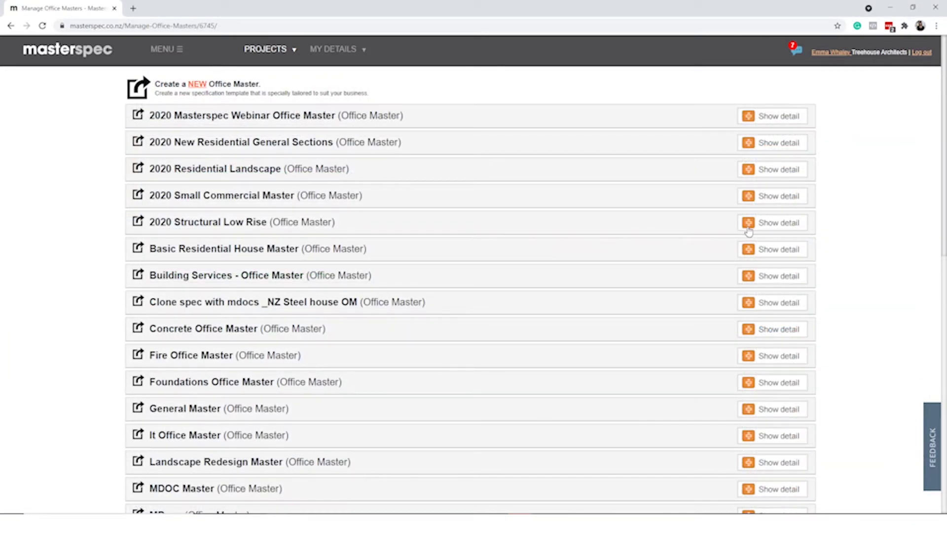
Open 2020 Structural Low Rise's content and compare its 3105 Concrete section in Update Manager
left_click(761, 228)
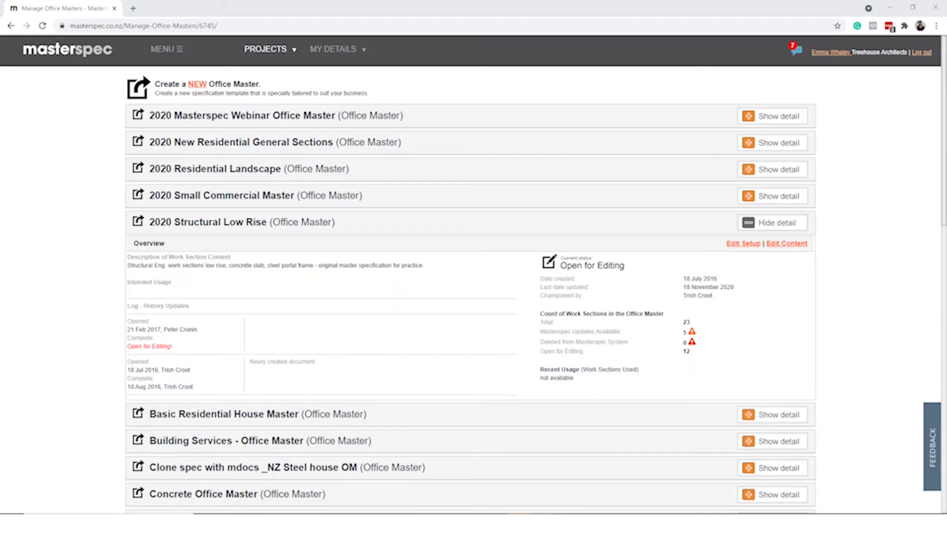
left_click(787, 243)
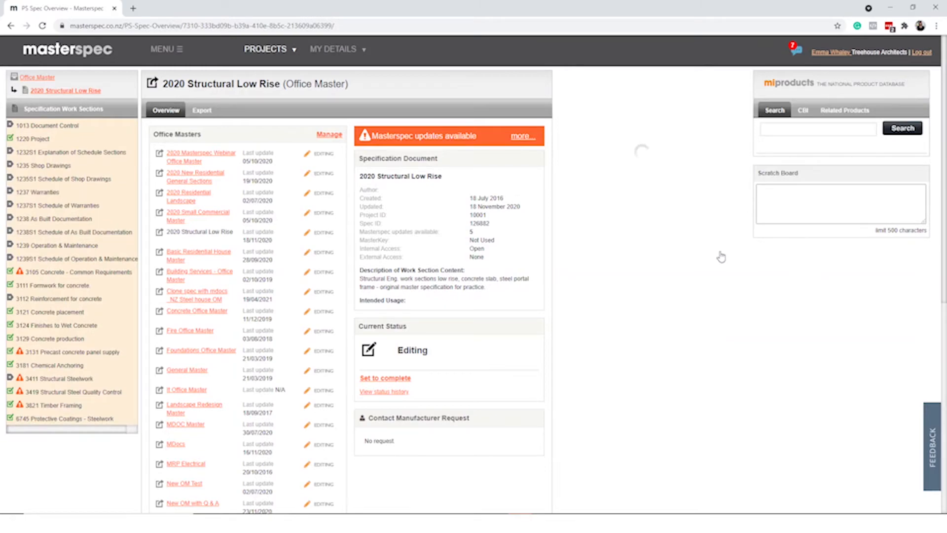
left_click(24, 276)
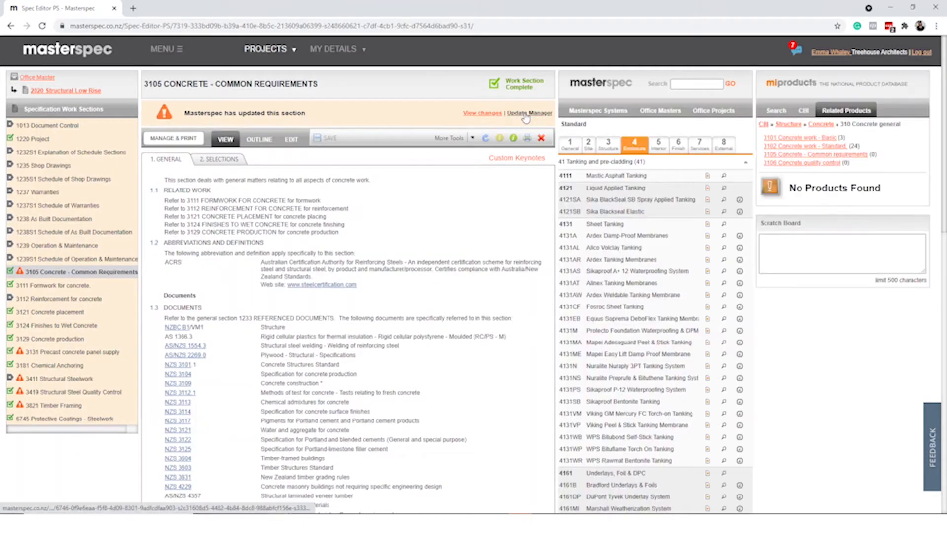
left_click(525, 115)
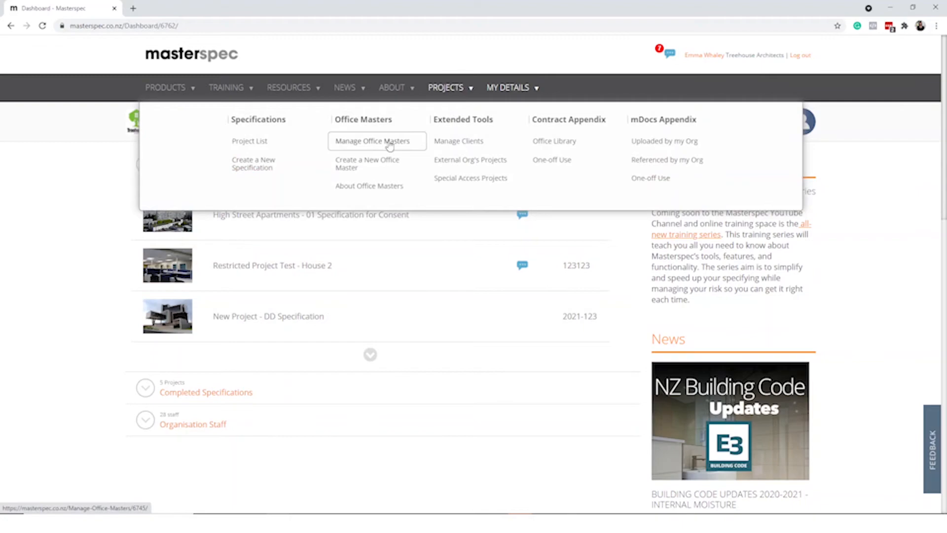
Create a new office master titled 'Residential House'
left_click(378, 165)
type("Re")
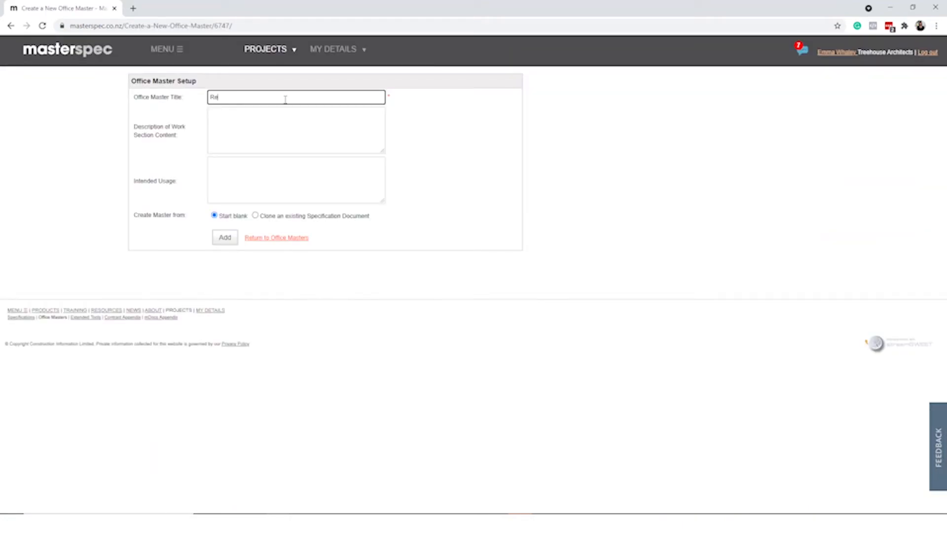
type("sidential House")
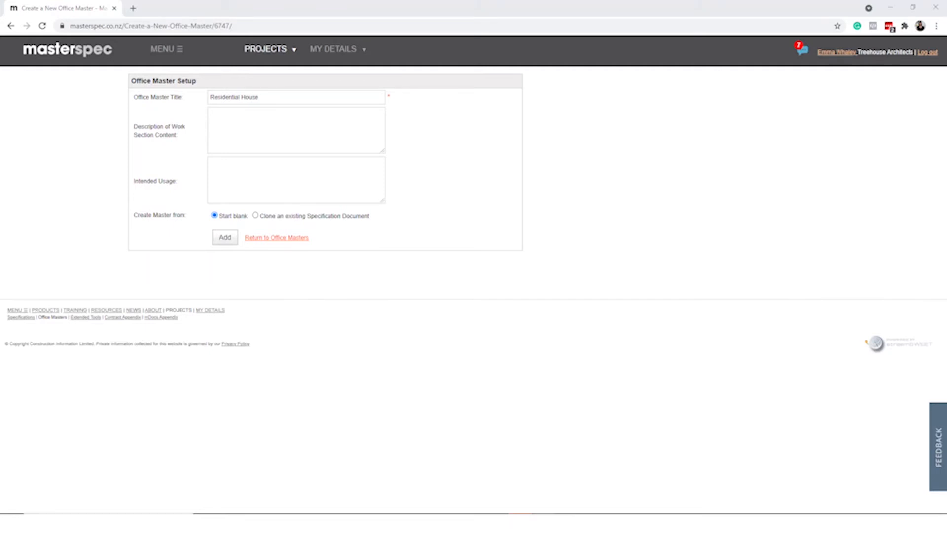
left_click(225, 238)
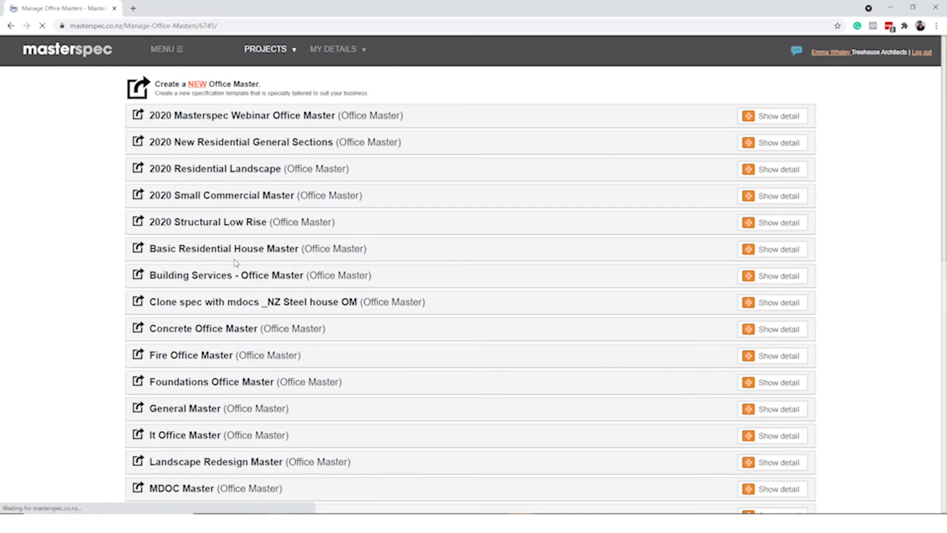
Open Residential House's content and add the 4131 Sheet Tanking work section
scroll(290, 269, "down", 5)
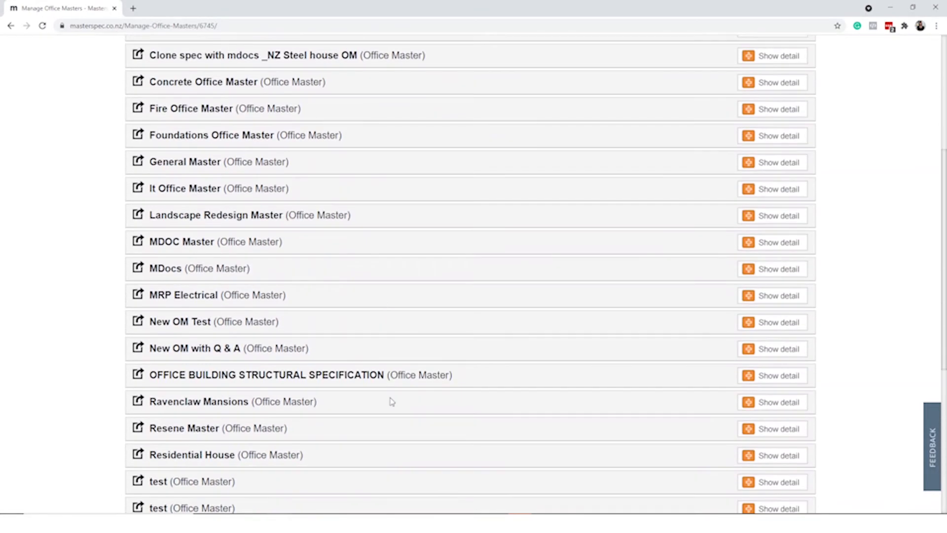
left_click(774, 454)
scroll(753, 405, "down", 3)
left_click(787, 328)
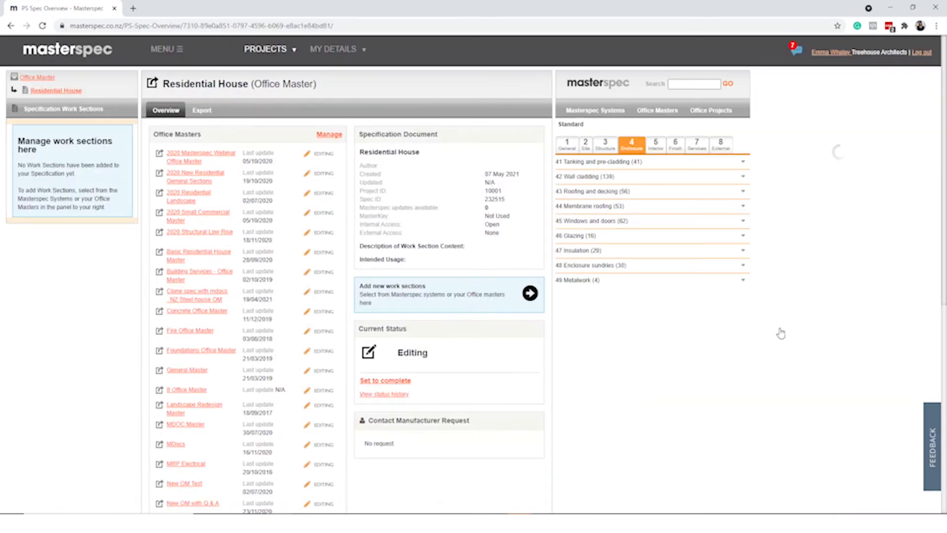
left_click(657, 226)
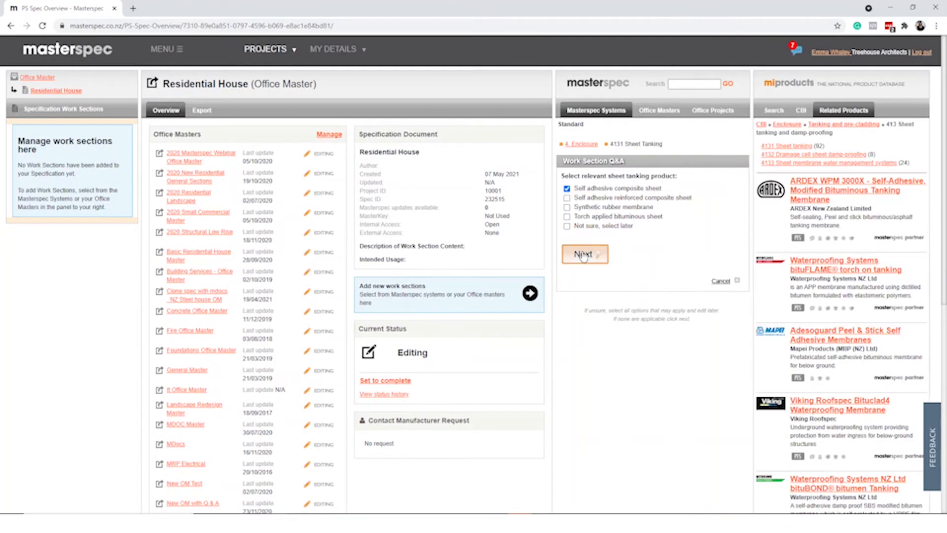
left_click(609, 309)
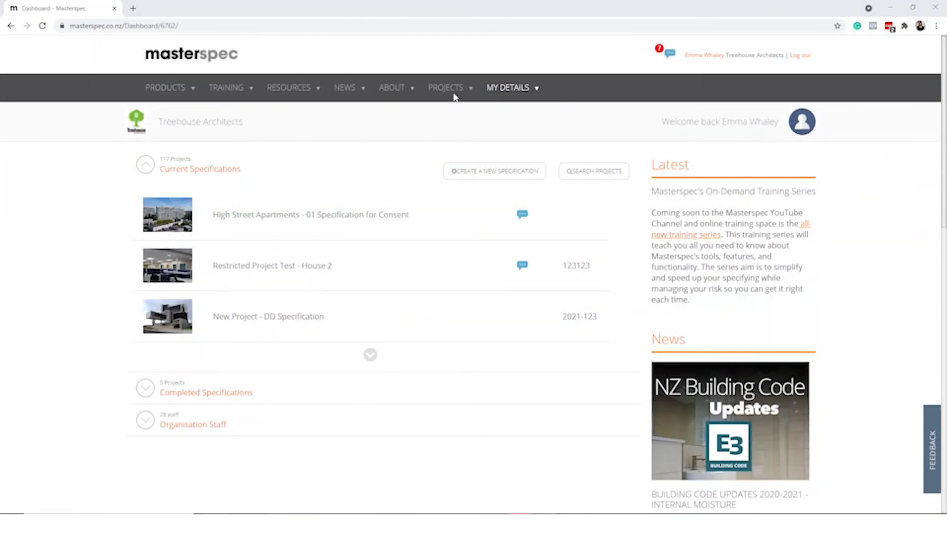
Open the Office Library and view the Fire Report document's details
mouse_move(452, 91)
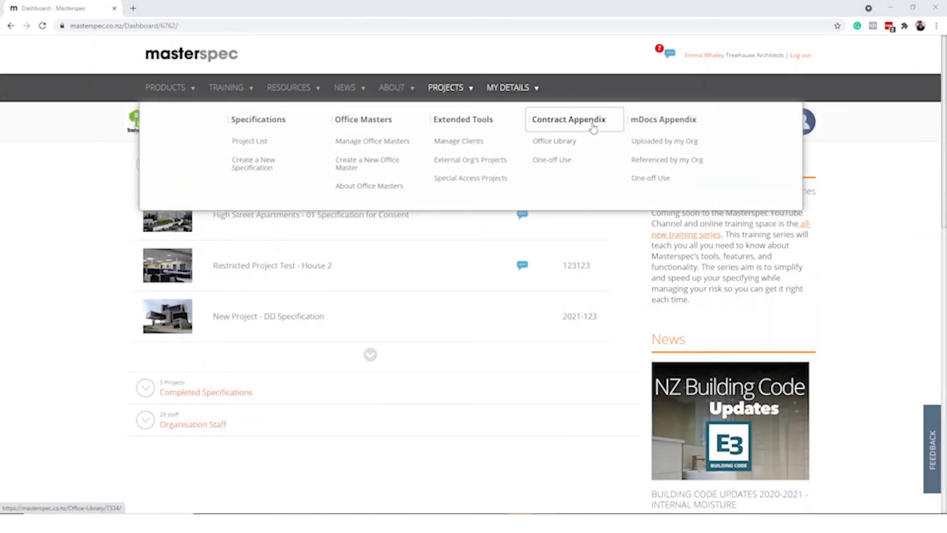
left_click(593, 144)
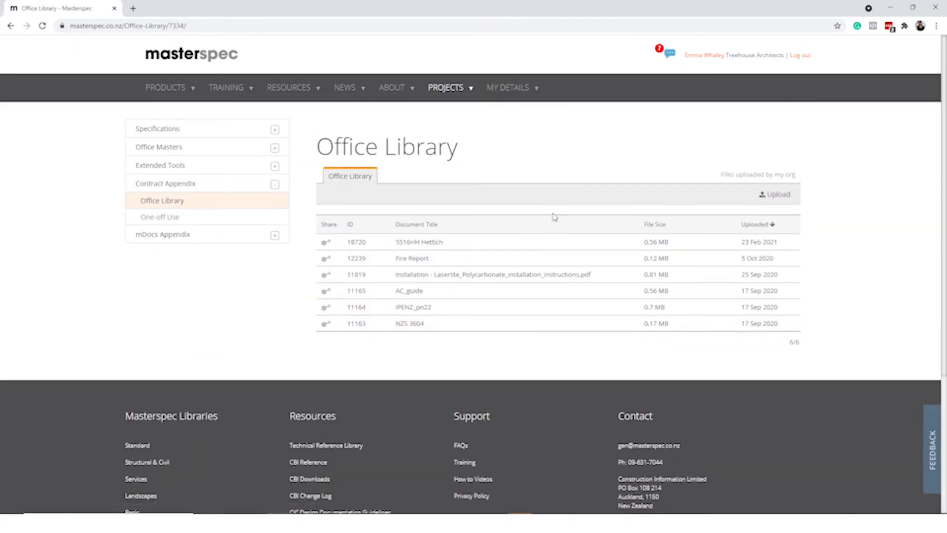
left_click(545, 263)
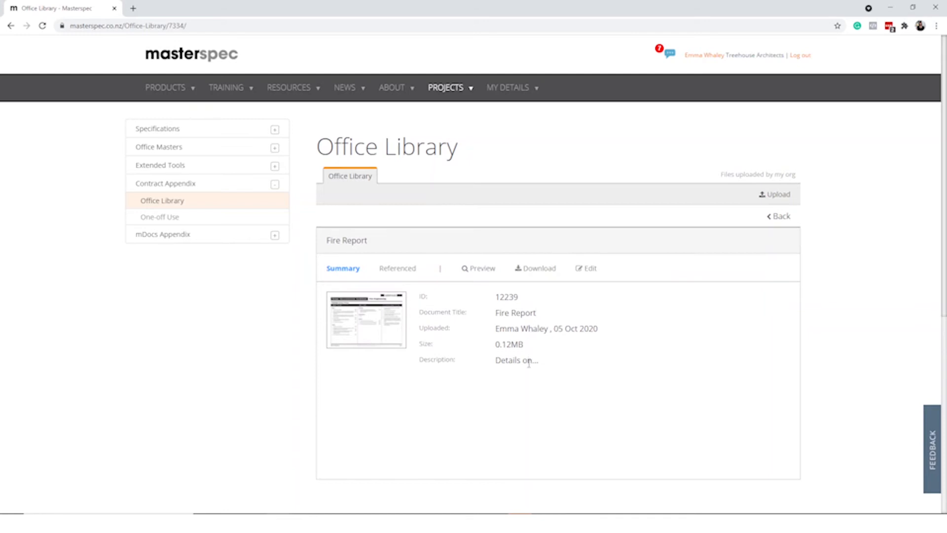
left_click(771, 216)
Check the AC_guide document's details, then show the One-off Use appendix documents
left_click(514, 299)
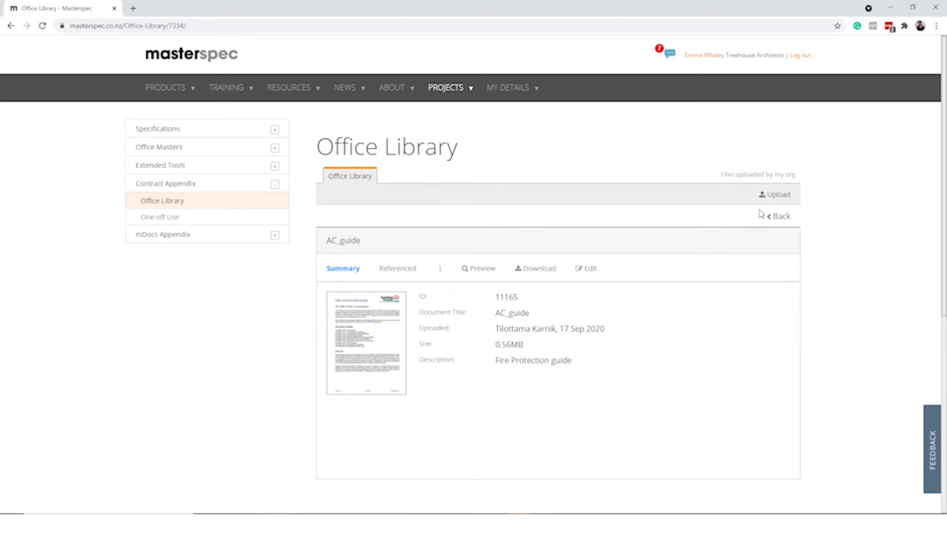
left_click(776, 218)
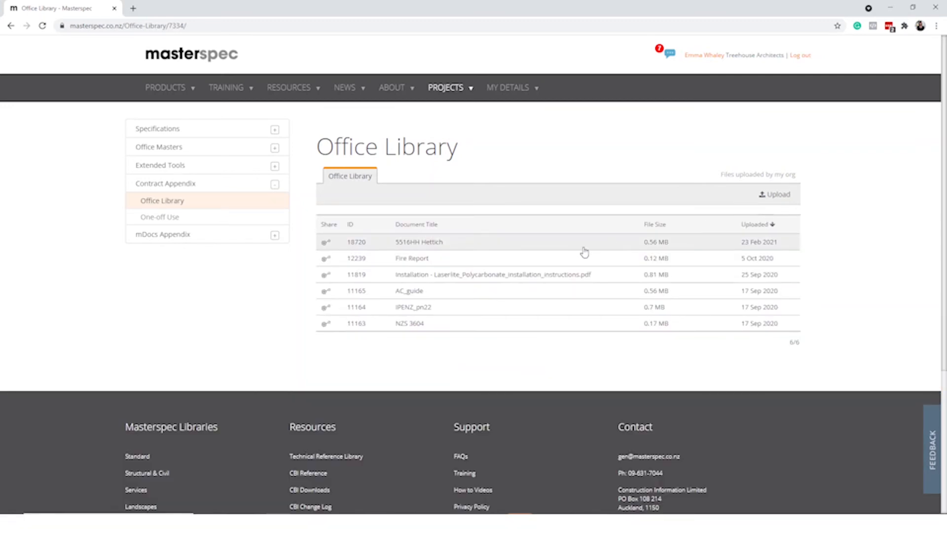
left_click(527, 291)
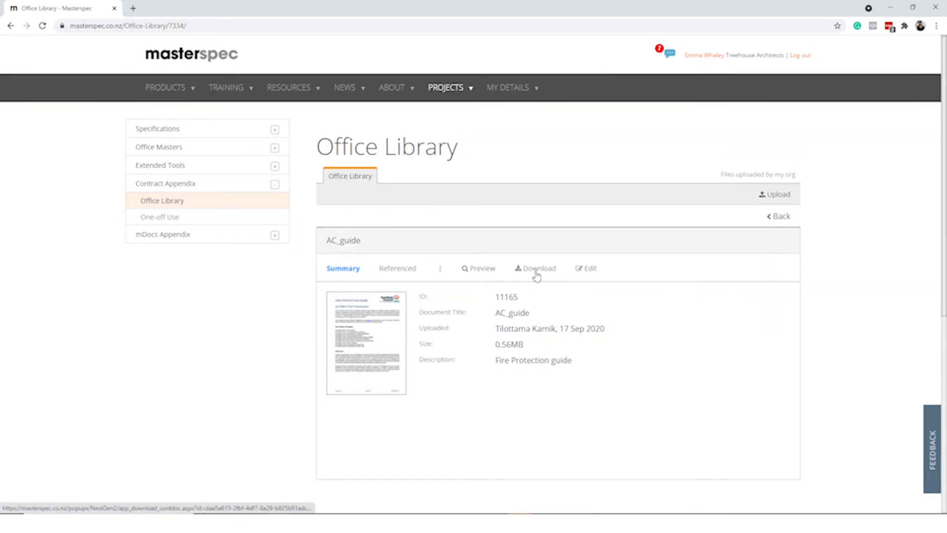
left_click(778, 219)
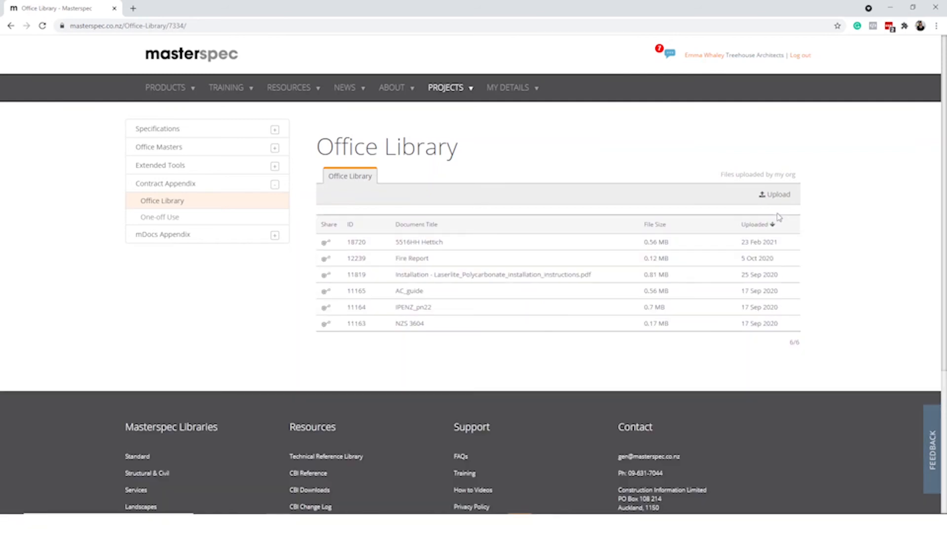
left_click(237, 224)
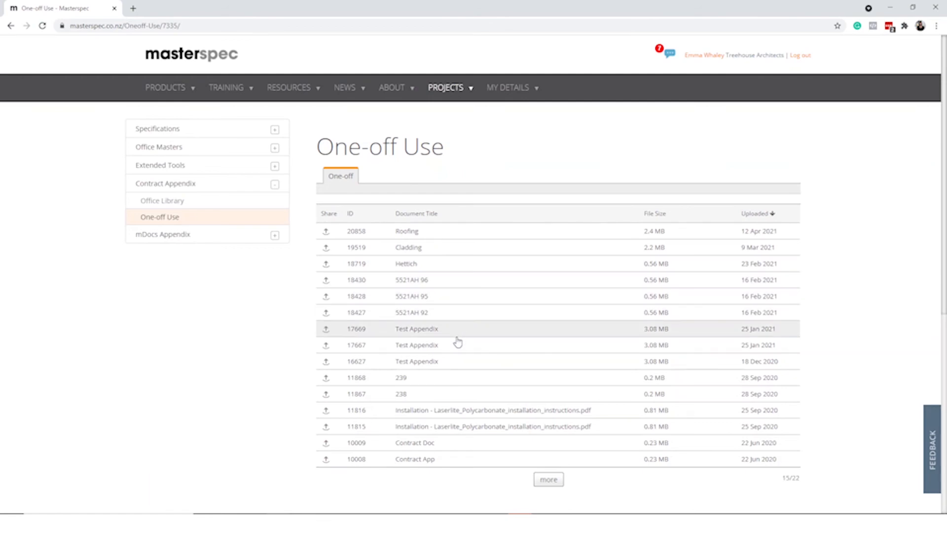
View the 5521AH 92 one-off document, then go to mDocs Appendix's Manf Docs - Uploaded by my Org list
left_click(461, 314)
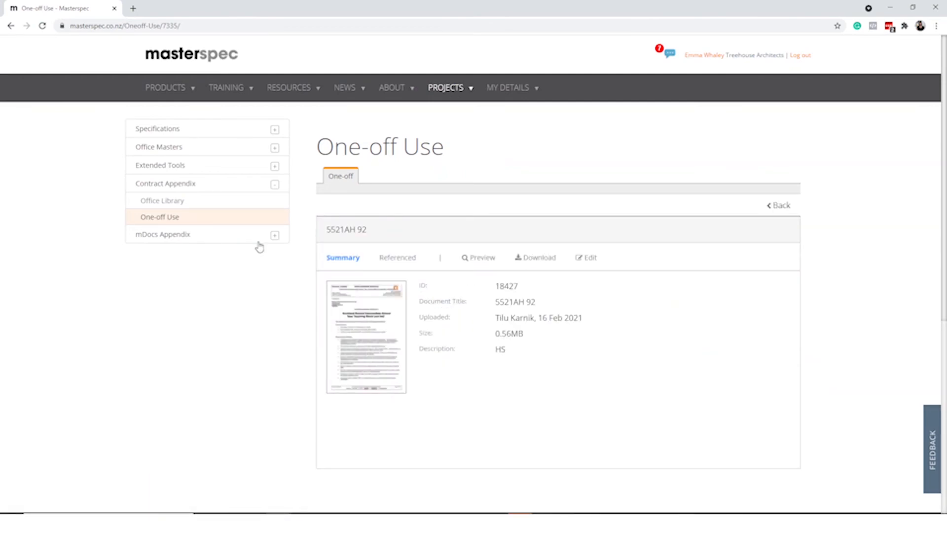
left_click(205, 240)
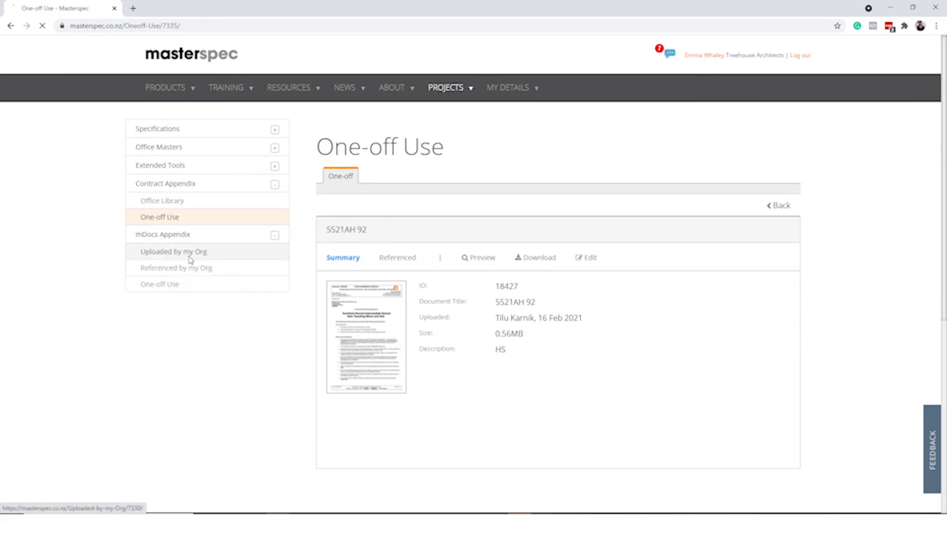
left_click(189, 252)
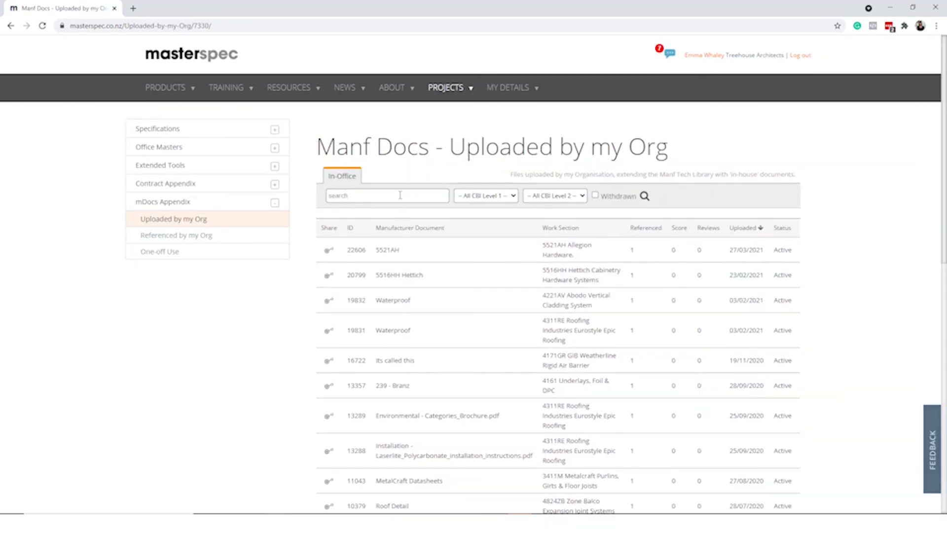
Search the uploaded documents for 5516 and edit the 5516HH Hettich document's title and description
left_click(400, 195)
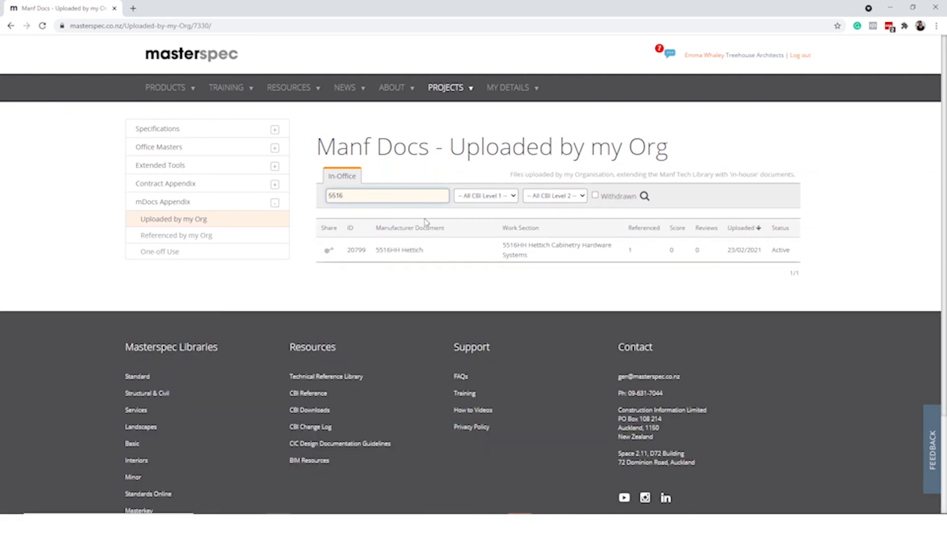
left_click(431, 251)
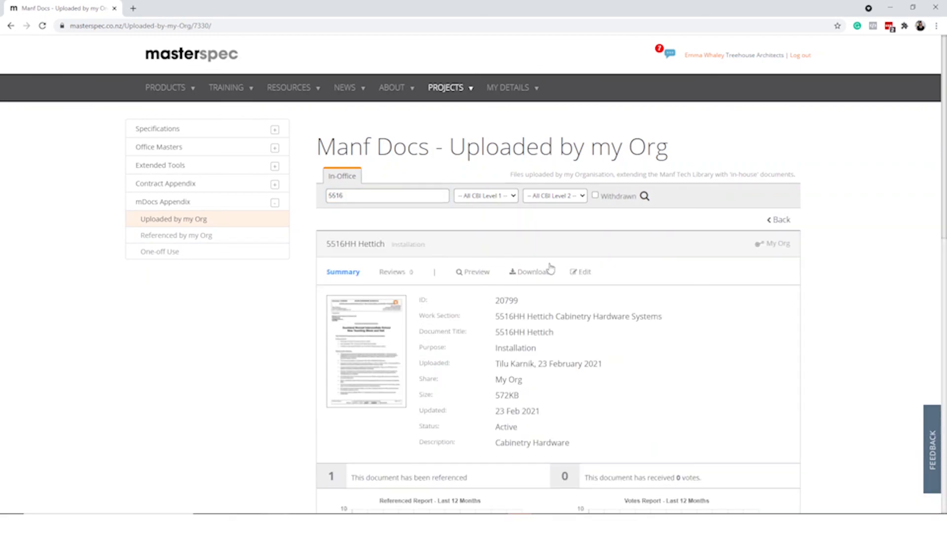
left_click(587, 274)
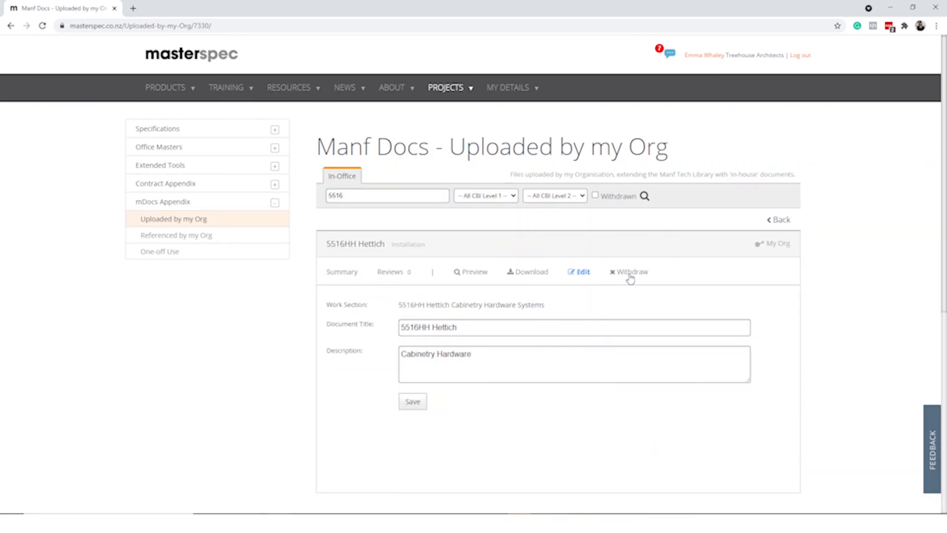